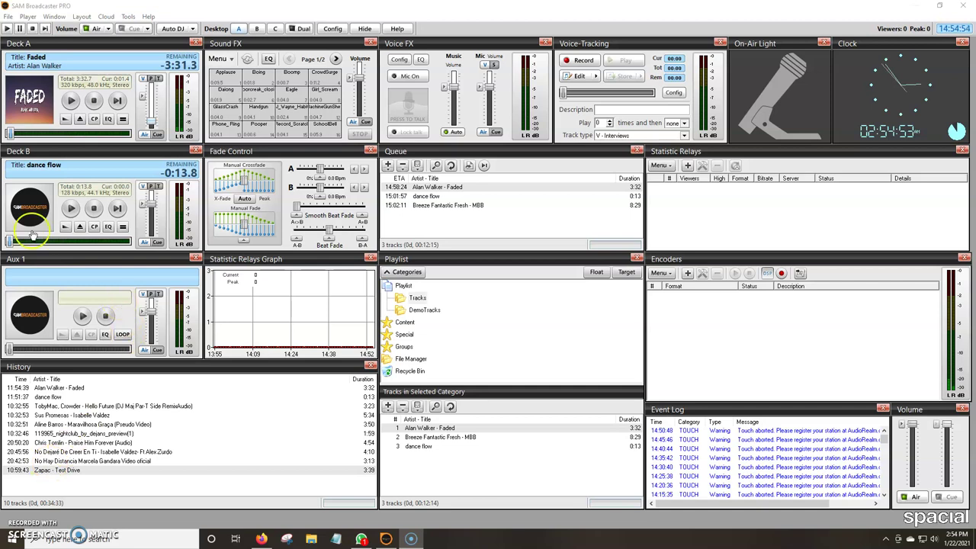
Step: Browse the application menus and select the Tracks playlist category
click(28, 16)
click(54, 16)
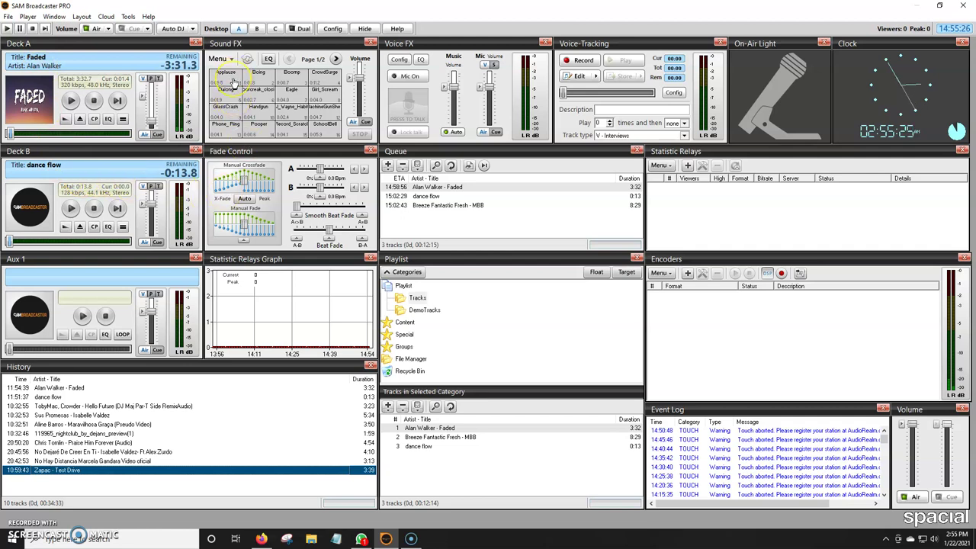
click(281, 95)
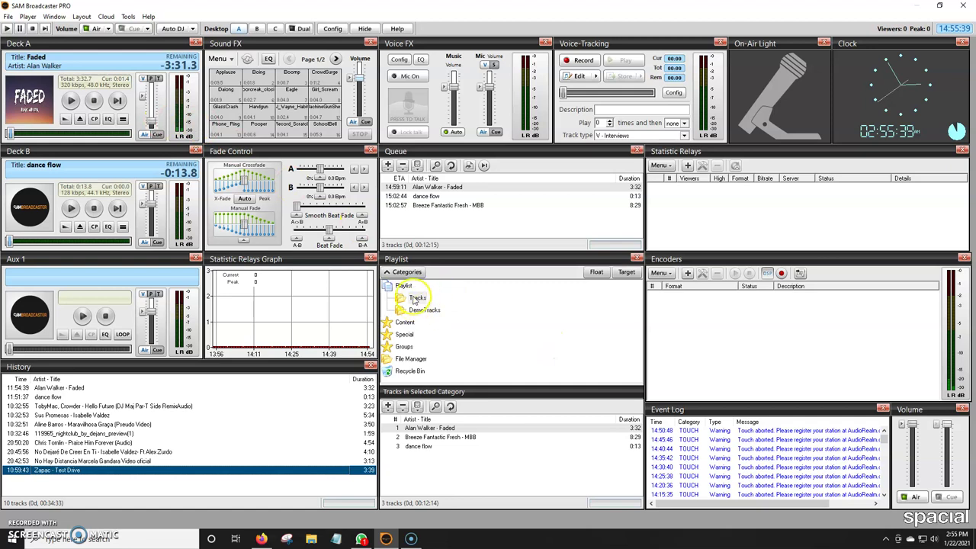
click(417, 298)
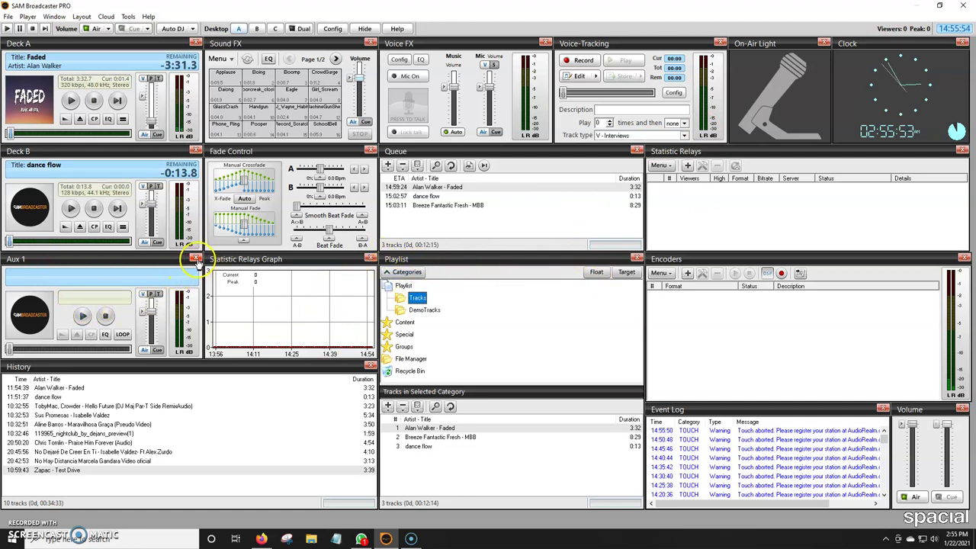
Step: Close the Aux 1 player and bring it back from the Window menu
click(195, 259)
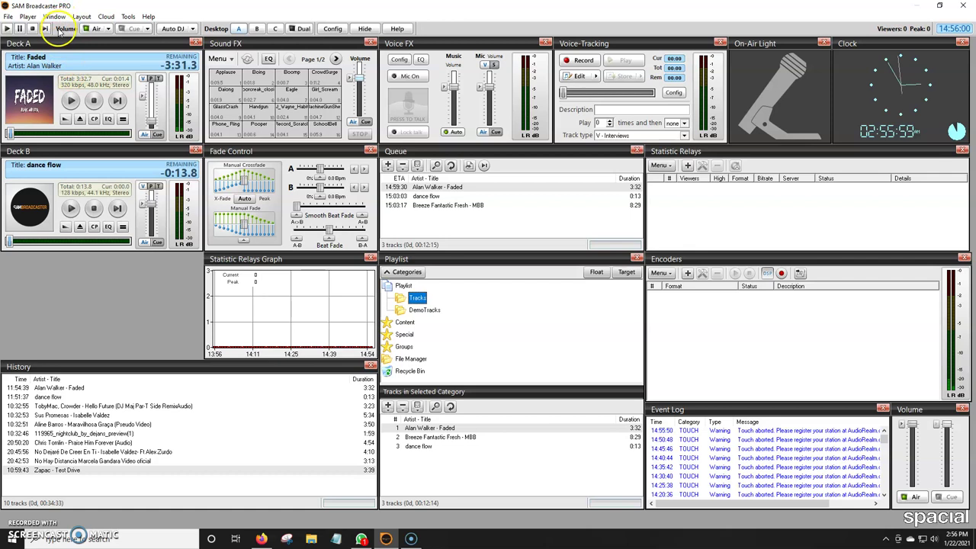
click(53, 17)
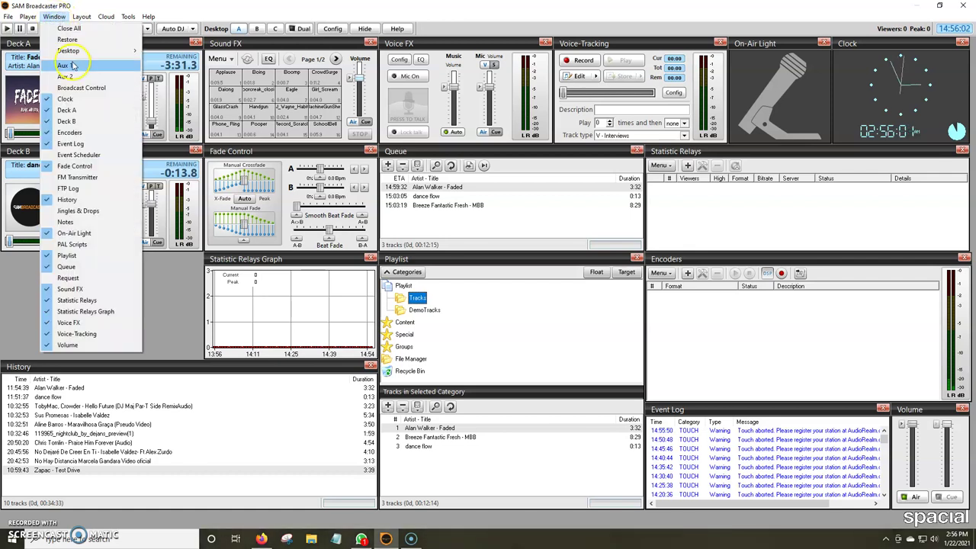
click(72, 64)
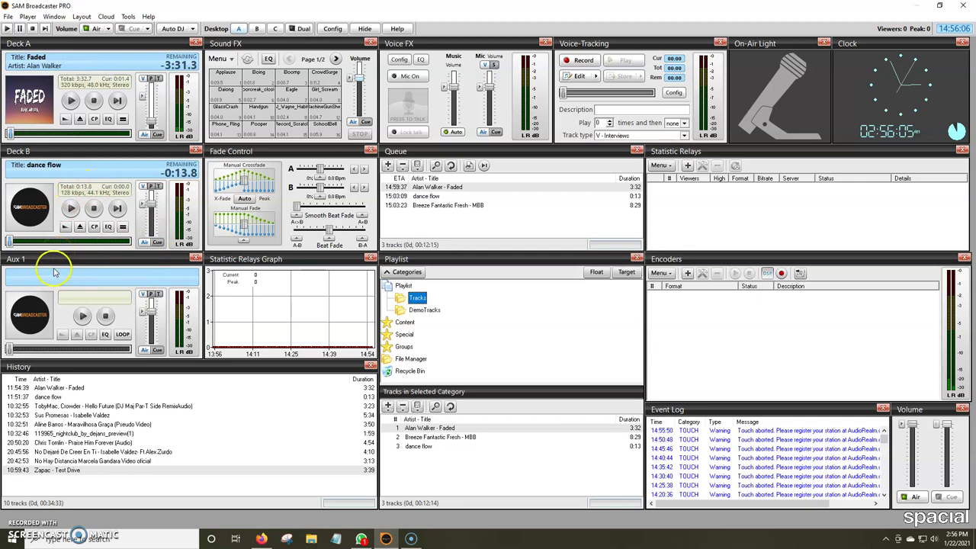
Step: Move the Statistic Relays Graph to the left and dock Aux 1 beside it
drag(43, 263, 449, 268)
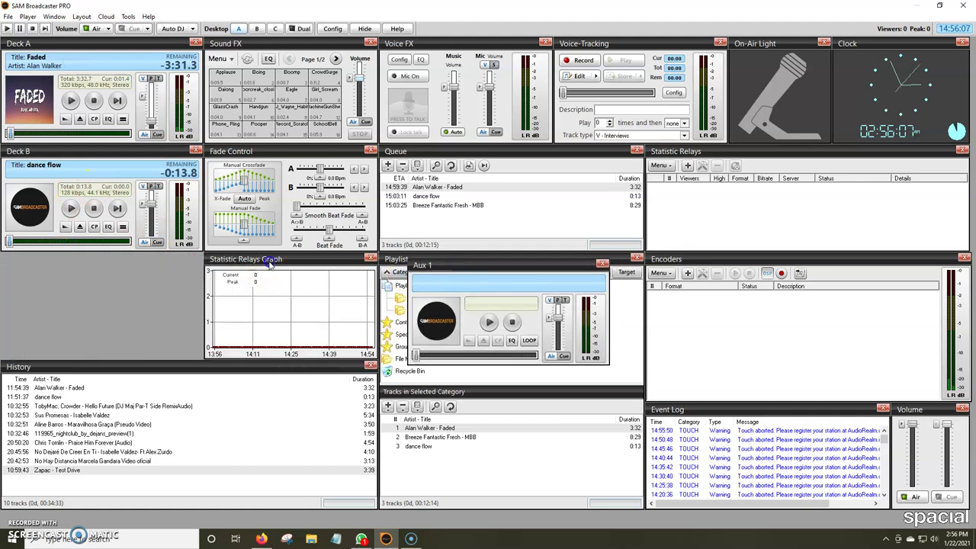
drag(285, 263, 69, 261)
drag(468, 265, 236, 261)
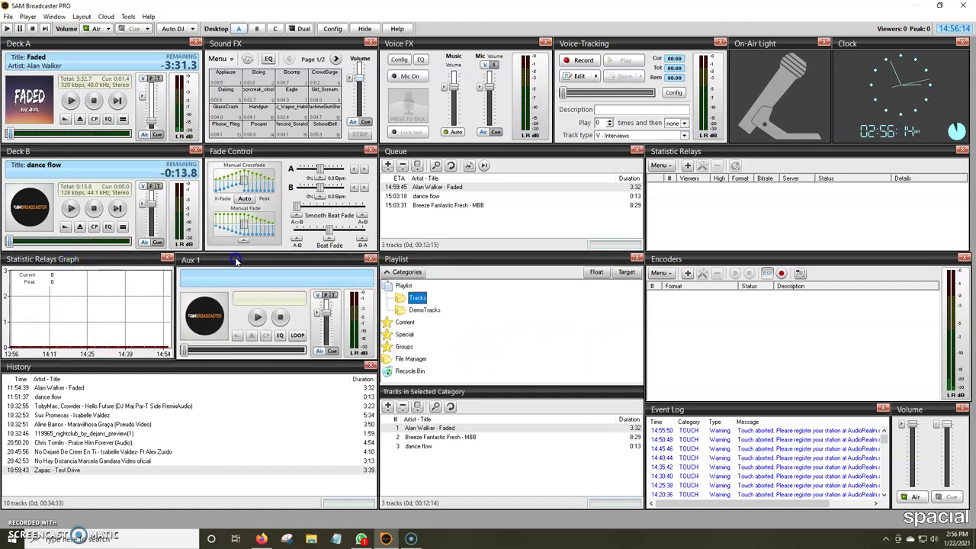
click(321, 320)
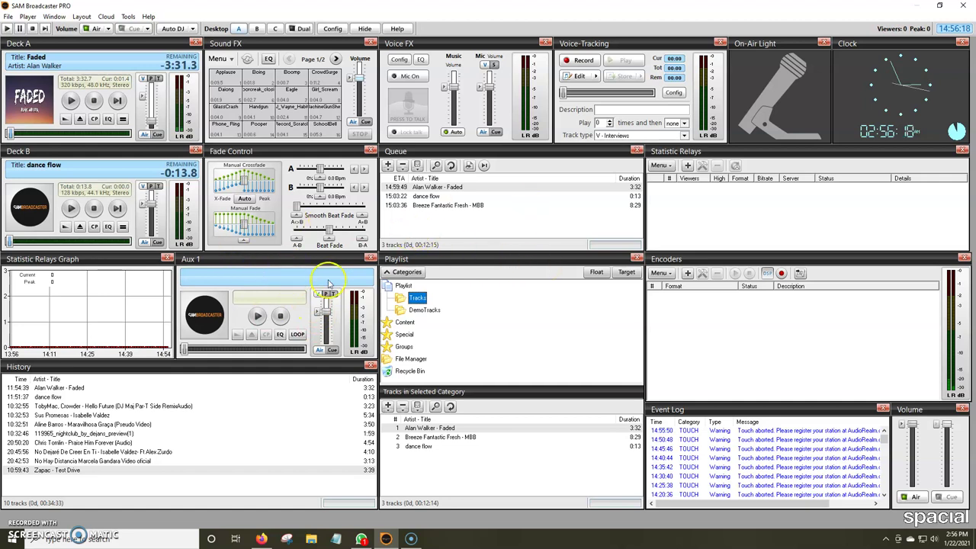
Step: Close the Aux 1 player and open the Notes window instead
click(369, 260)
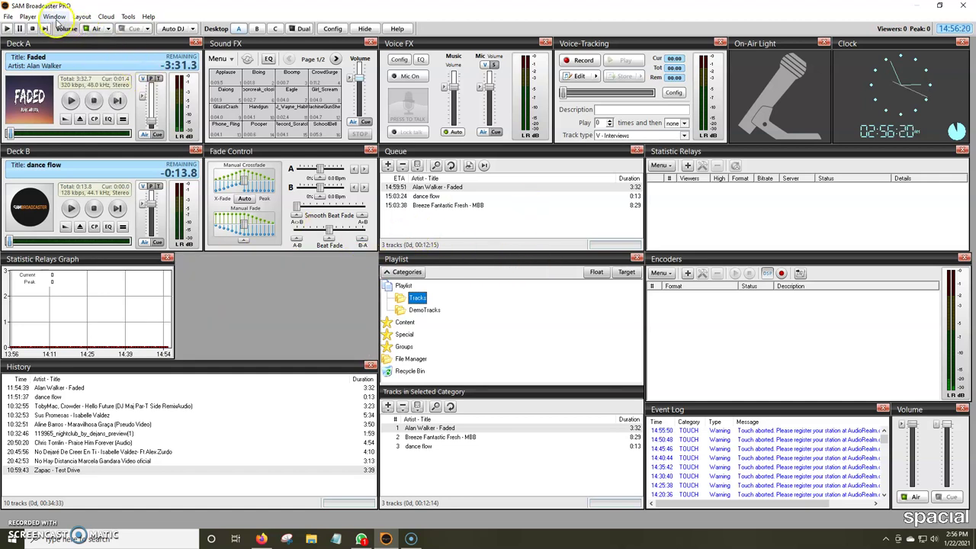
click(55, 17)
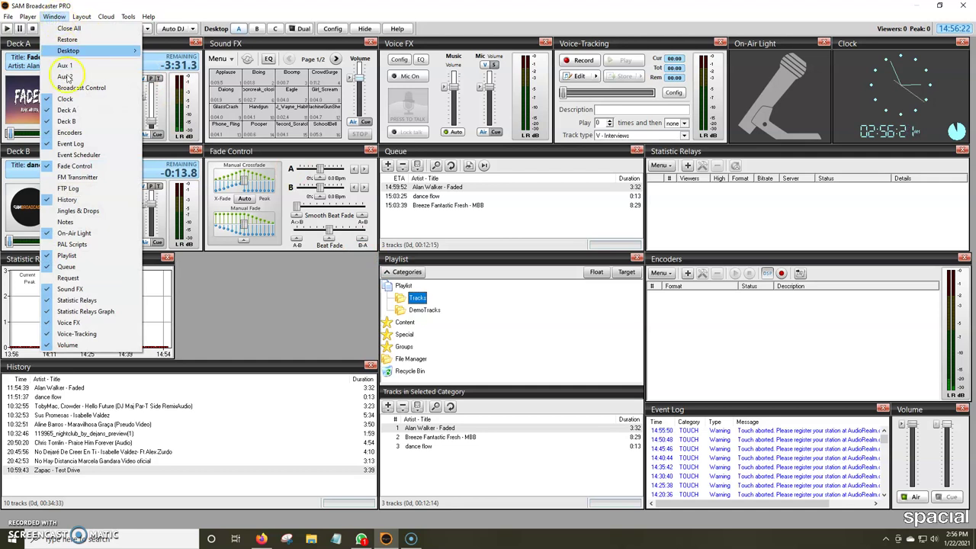
click(79, 222)
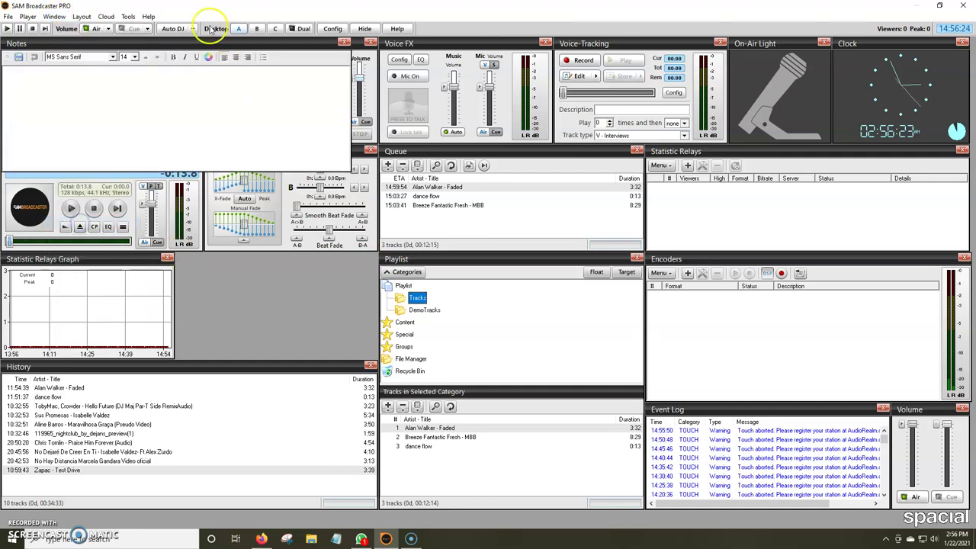
Step: Move the Notes window into the gap beside the graph and resize it to fit
drag(124, 37, 283, 160)
drag(512, 291, 377, 356)
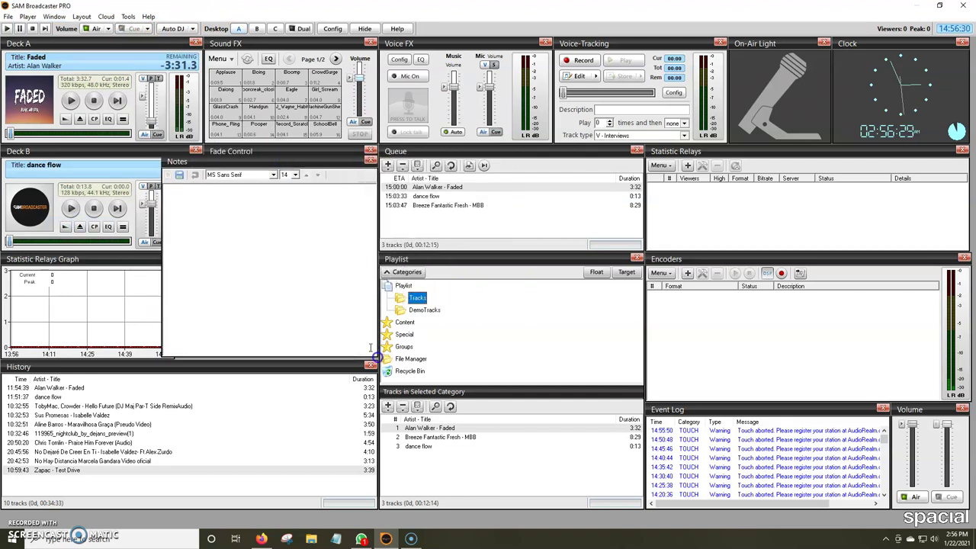
drag(163, 160, 178, 255)
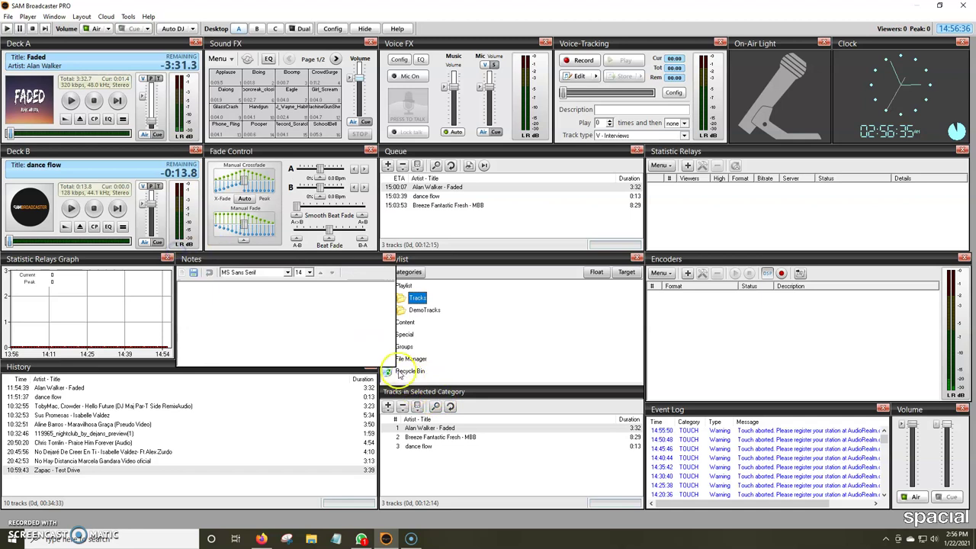
drag(395, 366, 377, 358)
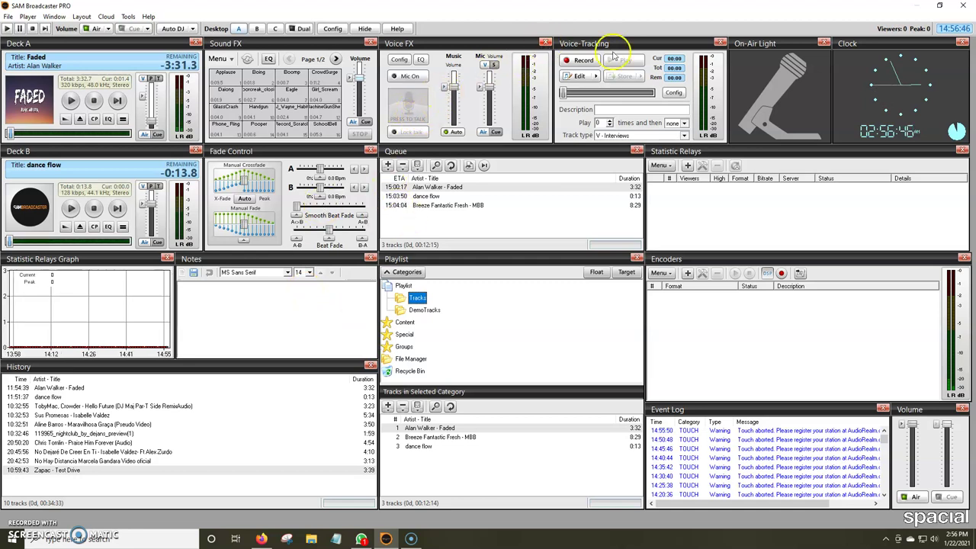
Step: Close Voice-Tracking and place the Request window beside Voice FX, slightly taller
click(720, 42)
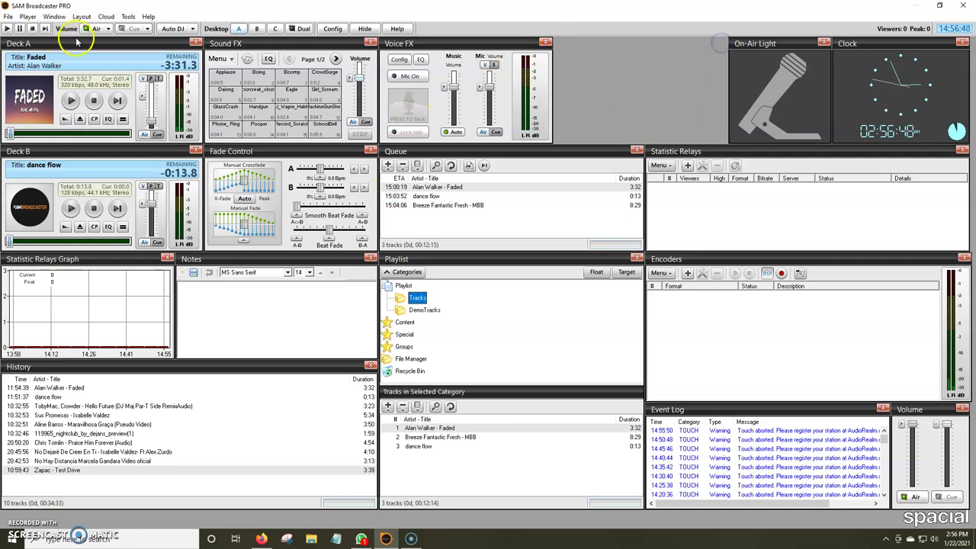
click(55, 18)
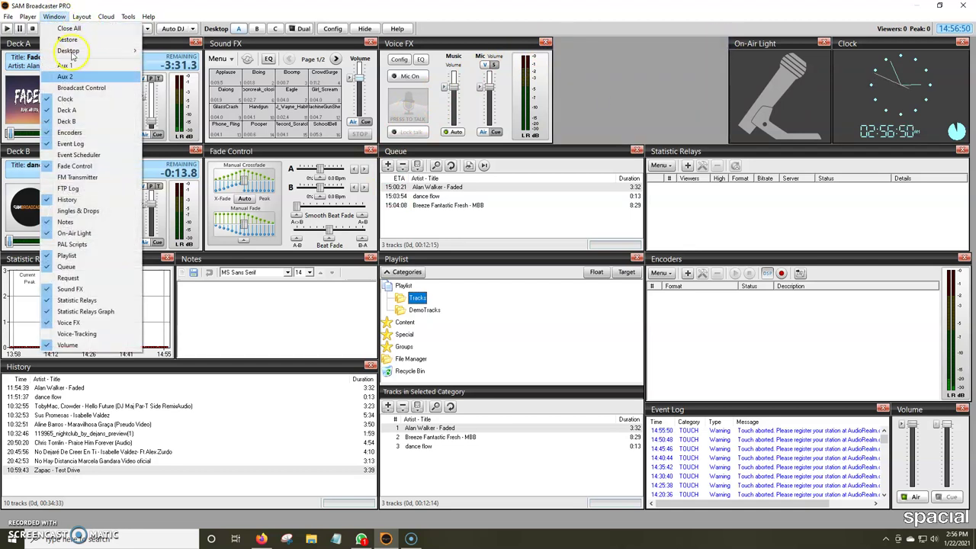
click(92, 282)
drag(708, 38, 578, 47)
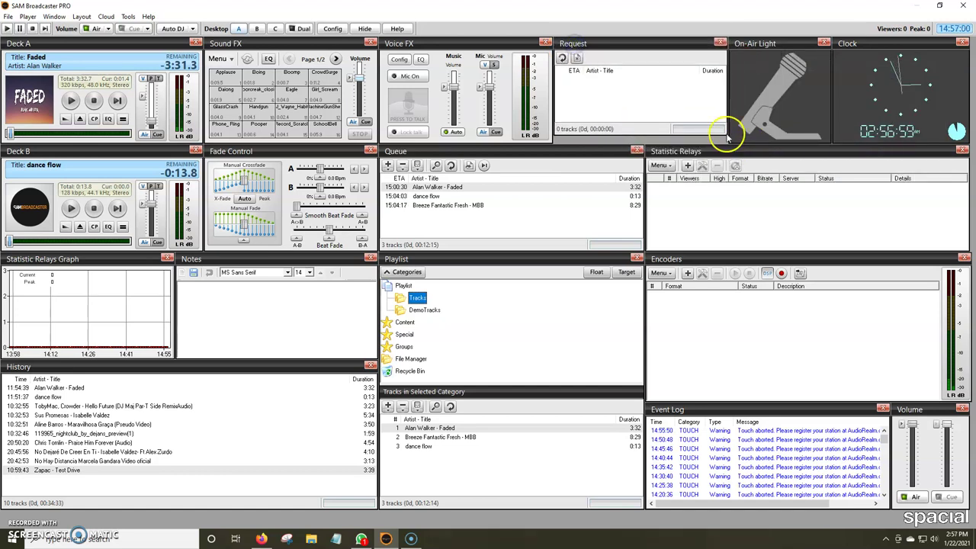
drag(726, 133, 726, 142)
click(682, 117)
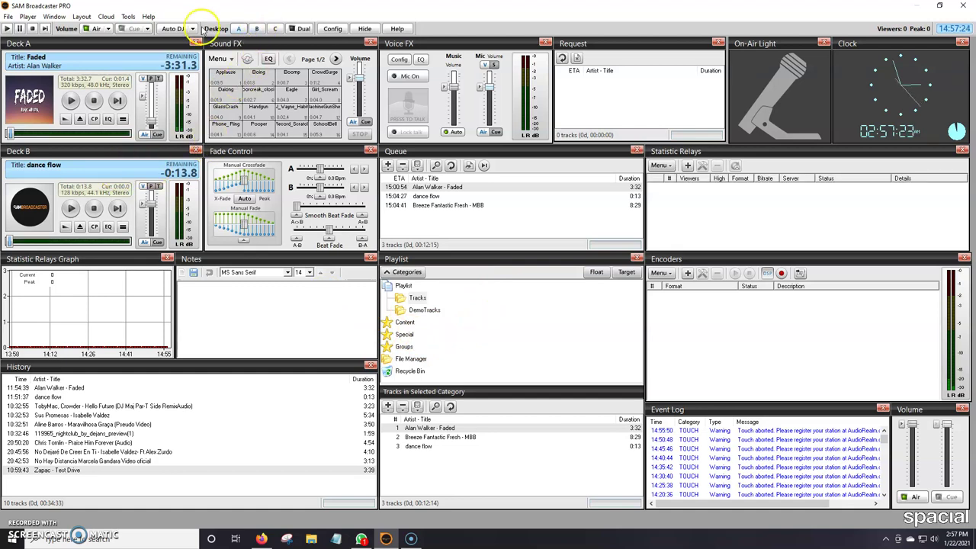
click(256, 29)
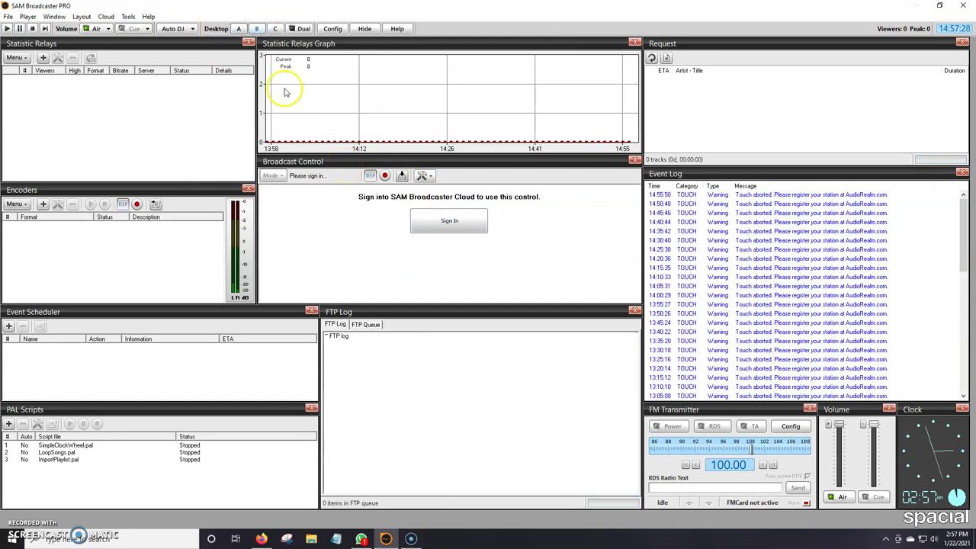
click(275, 29)
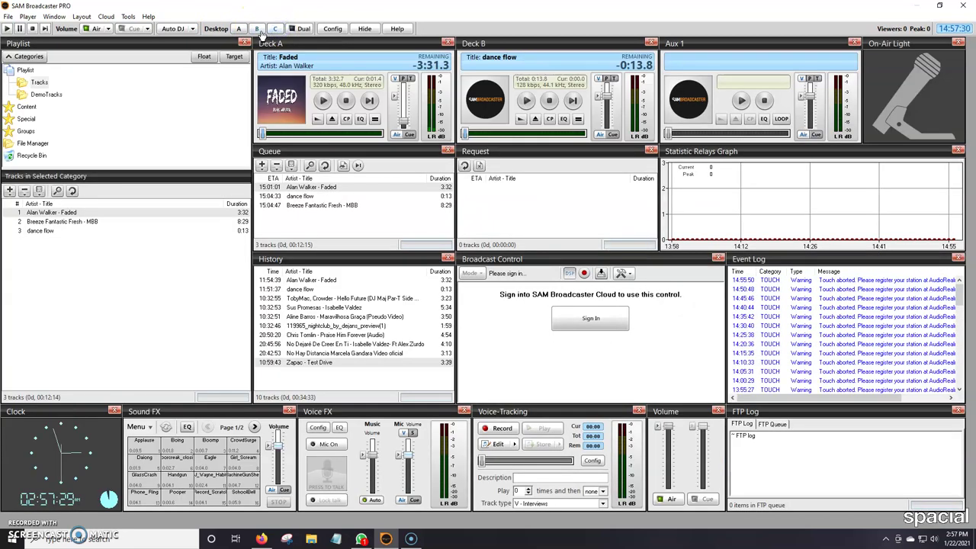
click(257, 29)
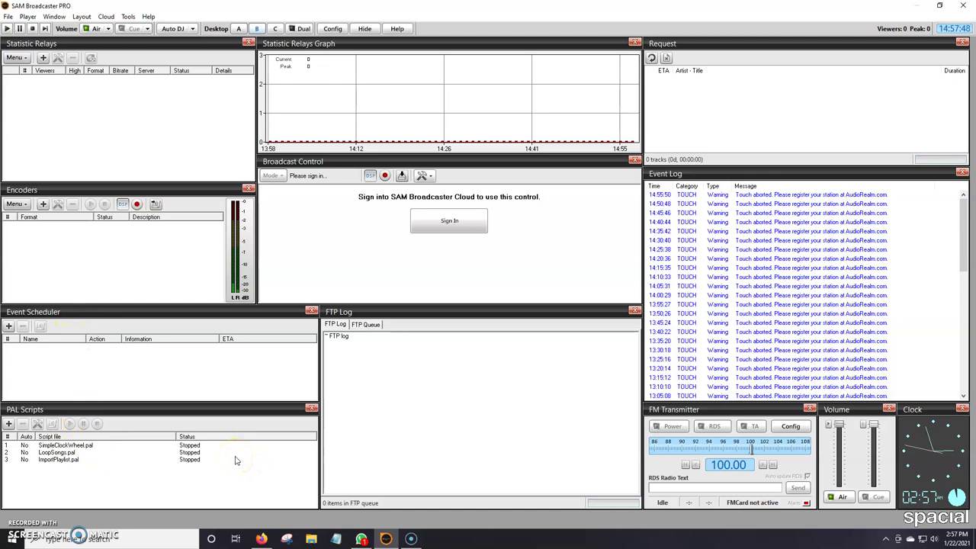
click(239, 29)
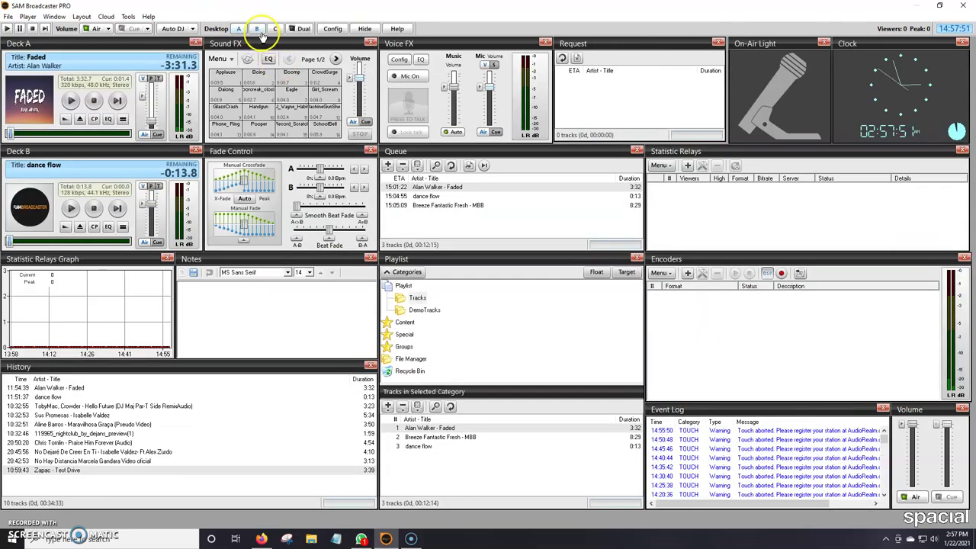
click(256, 29)
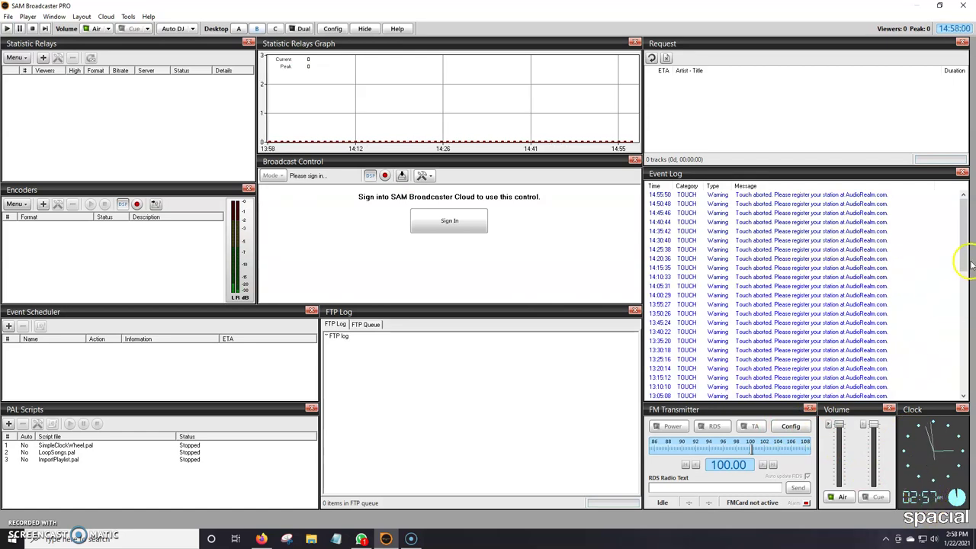
drag(969, 263, 968, 330)
click(275, 29)
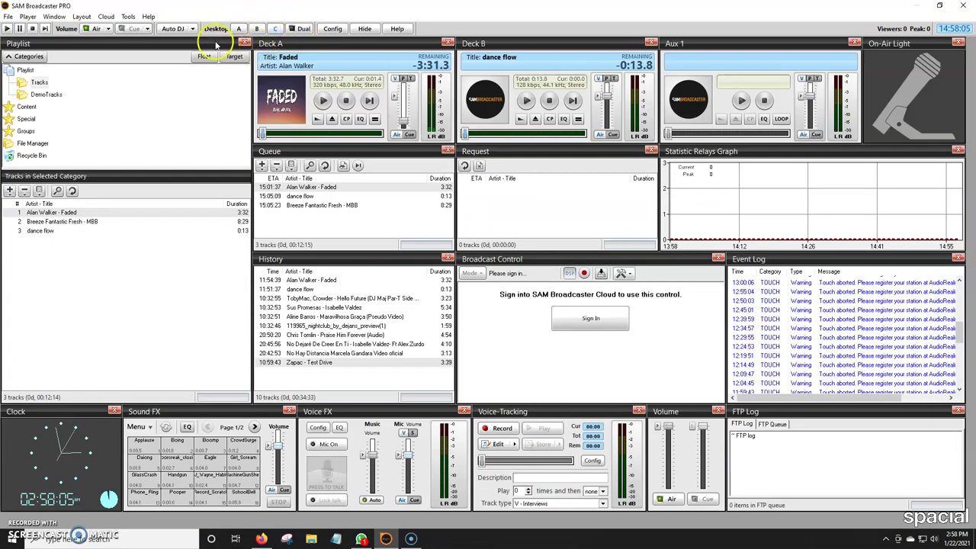
click(238, 28)
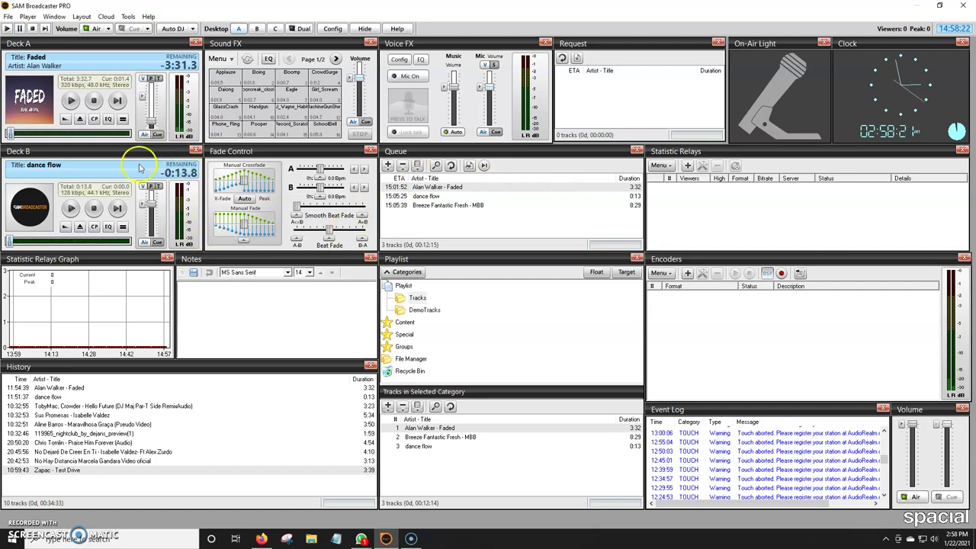
Step: Close the Deck A and Deck B players and open the FM Transmitter window
click(196, 150)
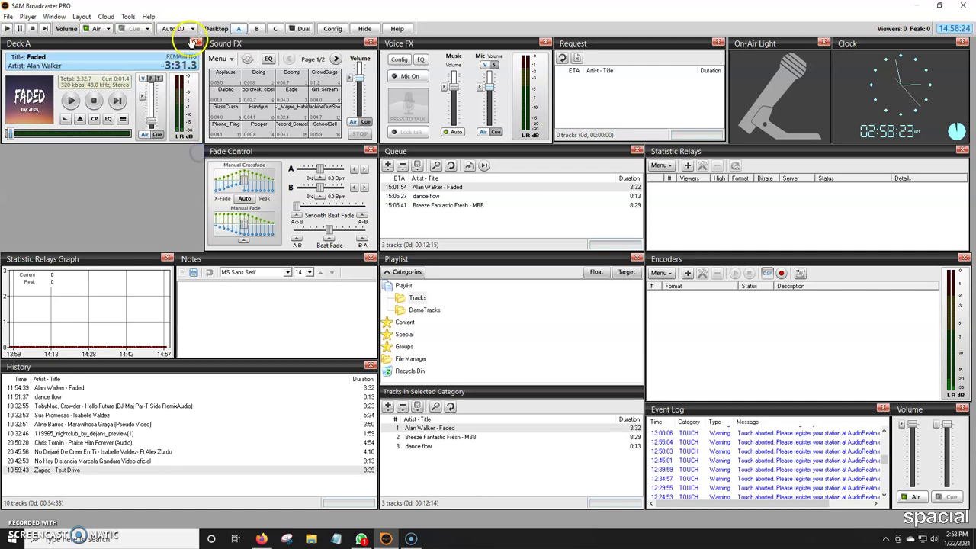
click(195, 43)
click(54, 16)
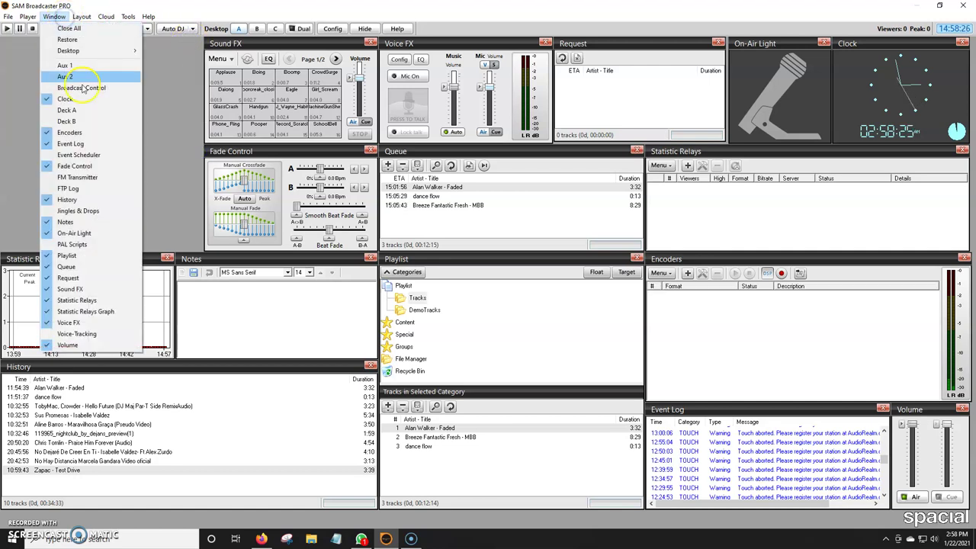
click(74, 177)
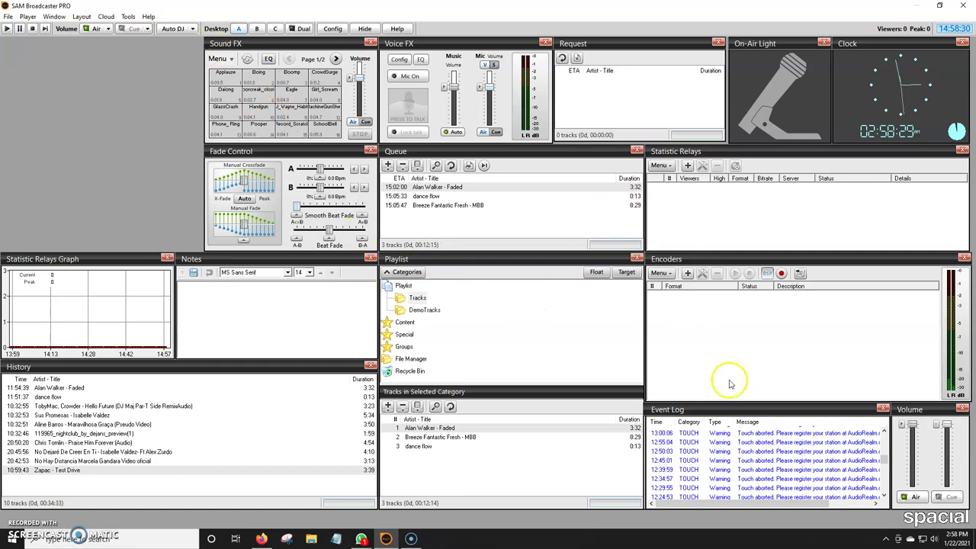
Step: Dock Aux 2 in Deck B's former spot and Aux 1 where Deck A was
click(53, 16)
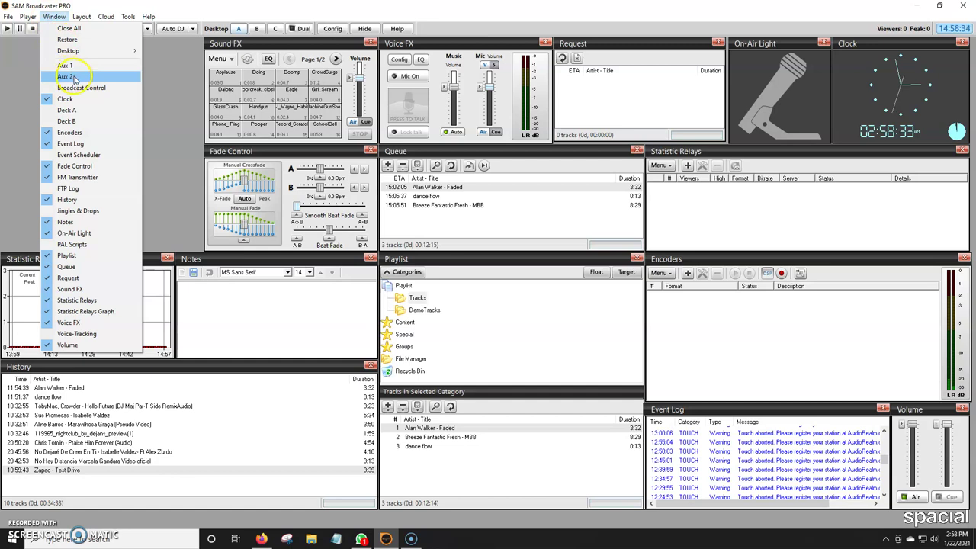
click(69, 76)
drag(54, 370, 59, 155)
click(54, 16)
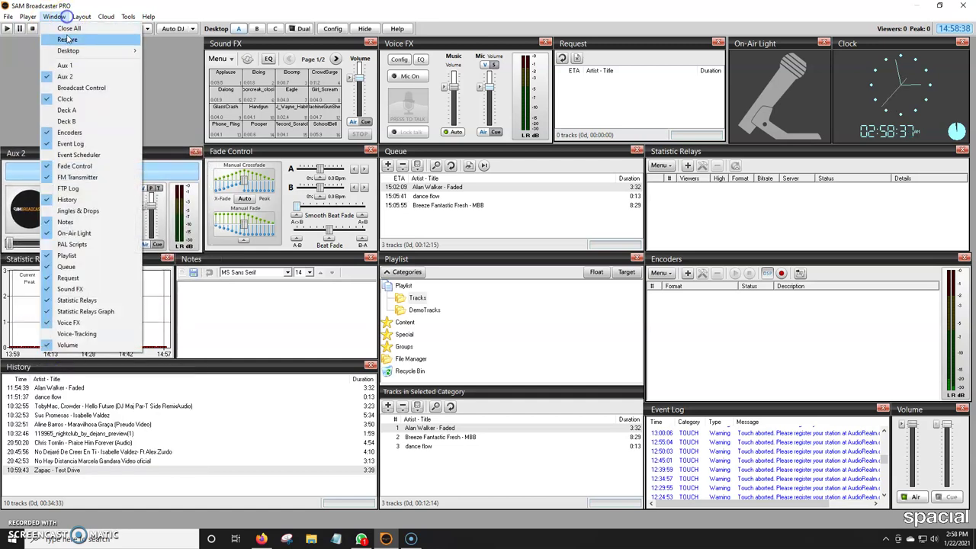
click(76, 66)
drag(697, 46, 38, 45)
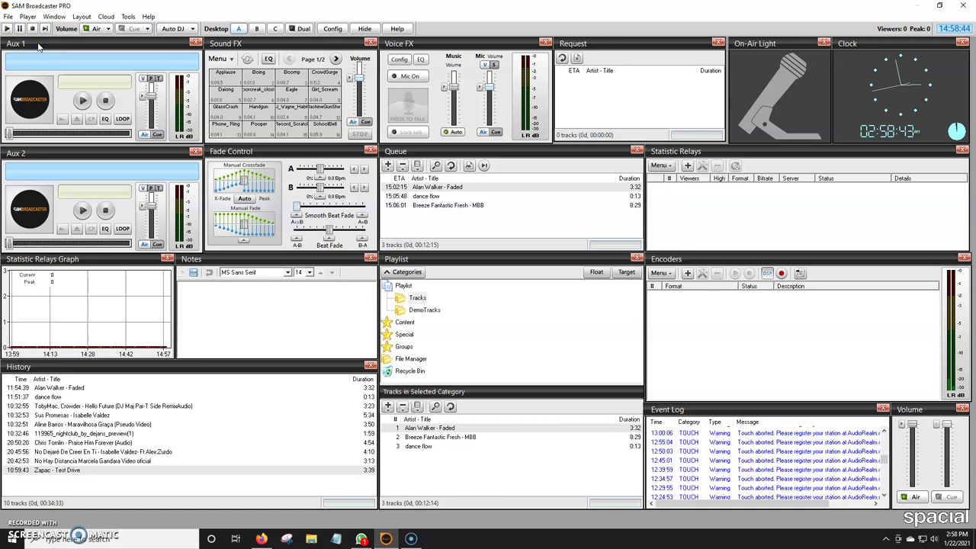